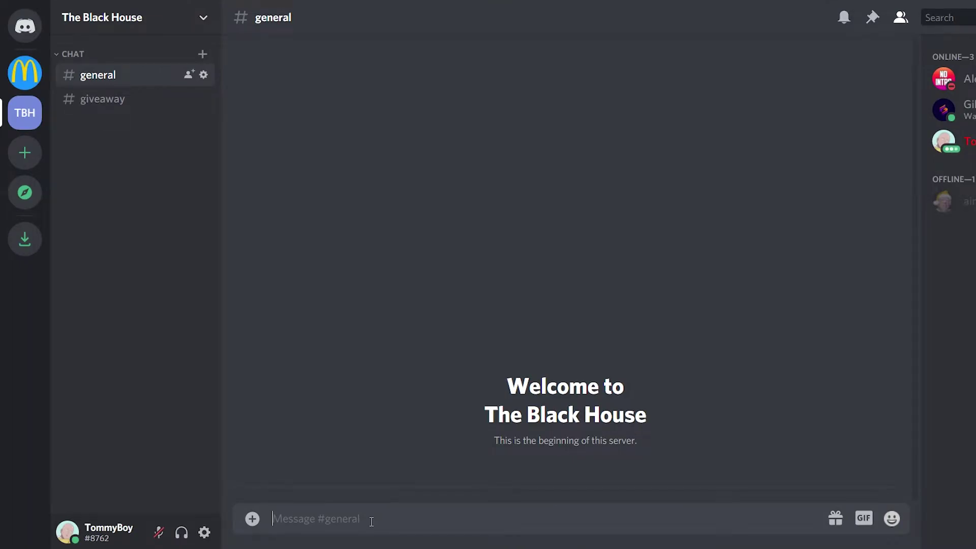
Step: Type the Gibo prefix g! unsent in the #general message box
type("g!")
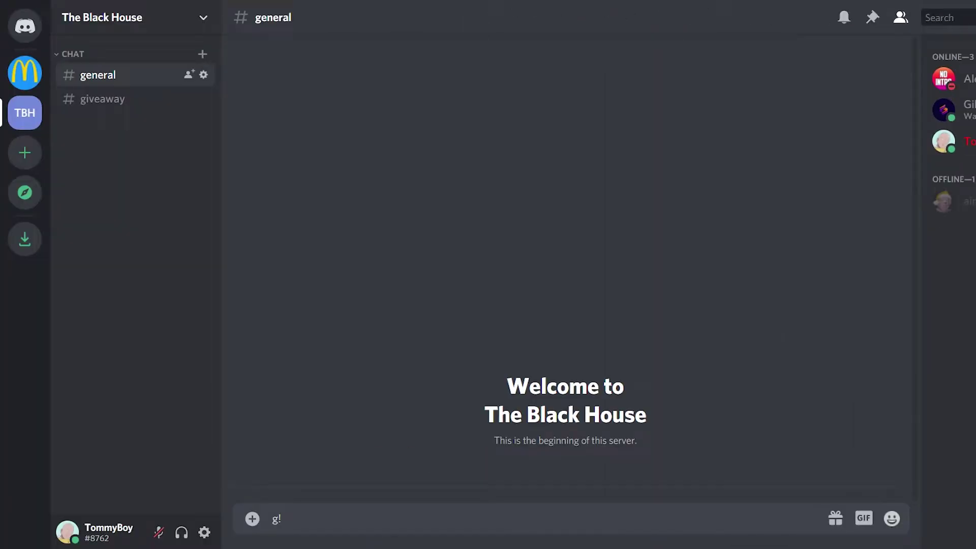
Step: Send the g!giveaway command in #general to start Gibo's giveaway setup
left_click(121, 100)
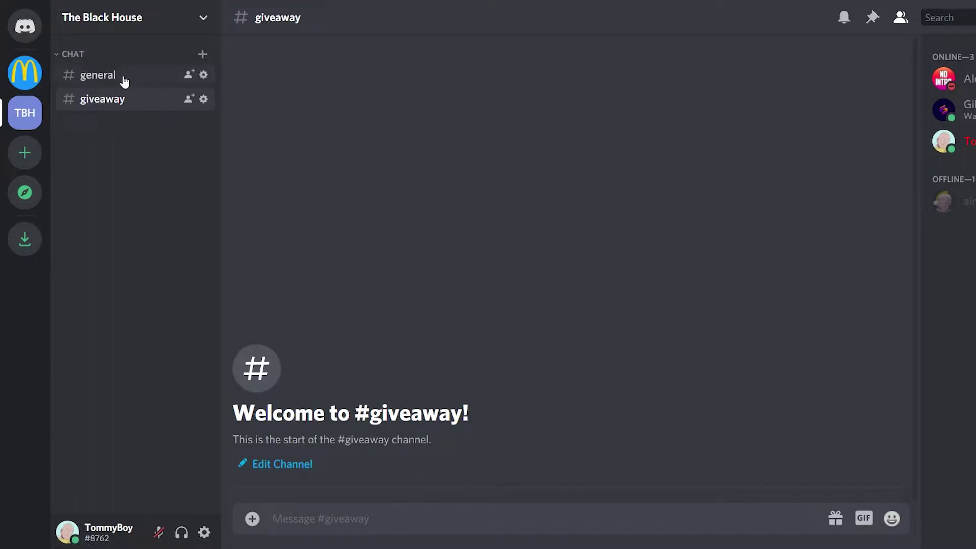
left_click(120, 76)
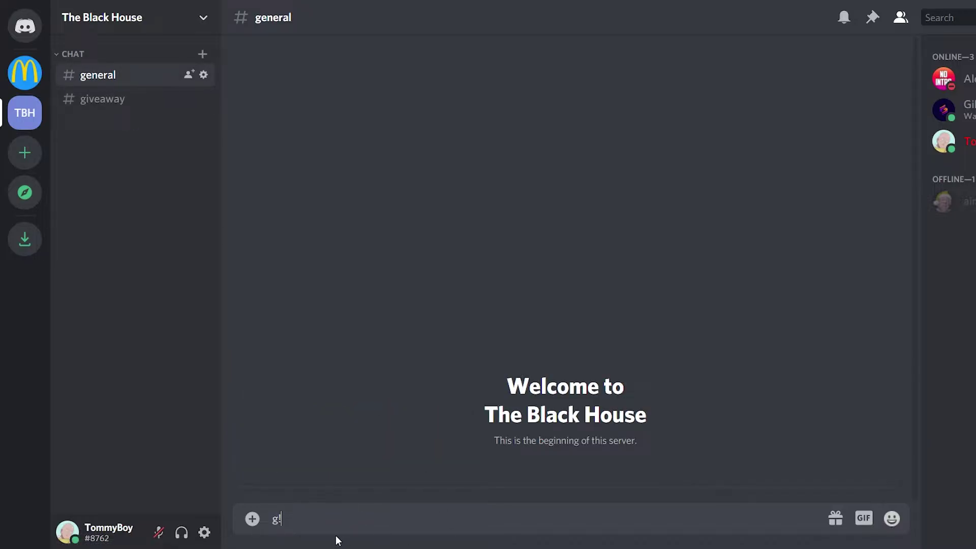
type("giveaway")
key("Return")
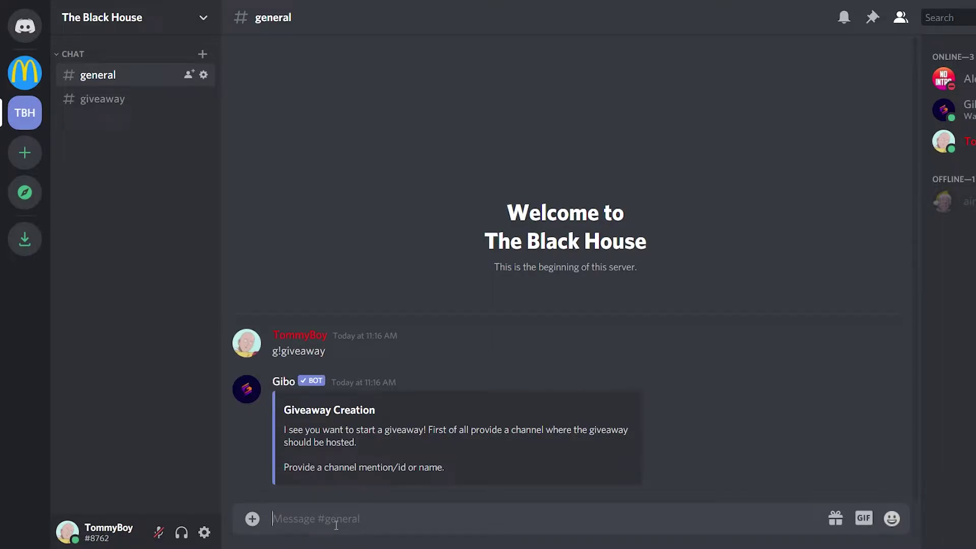
Step: Answer Gibo with #giveaway as channel, 1d duration, 1 winner and 'Bunch of money' prize
type("#giv")
key("Tab")
key("Return")
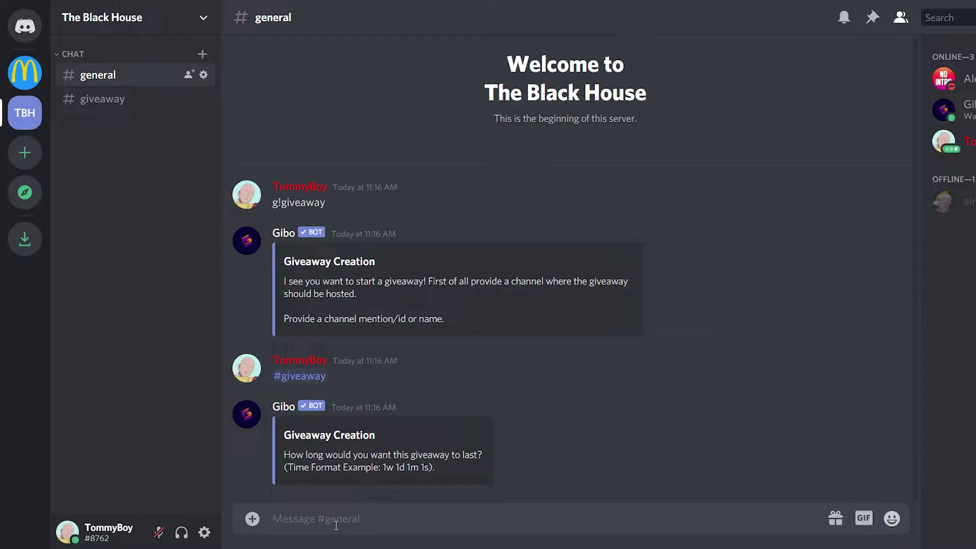
type("1d")
key("Return")
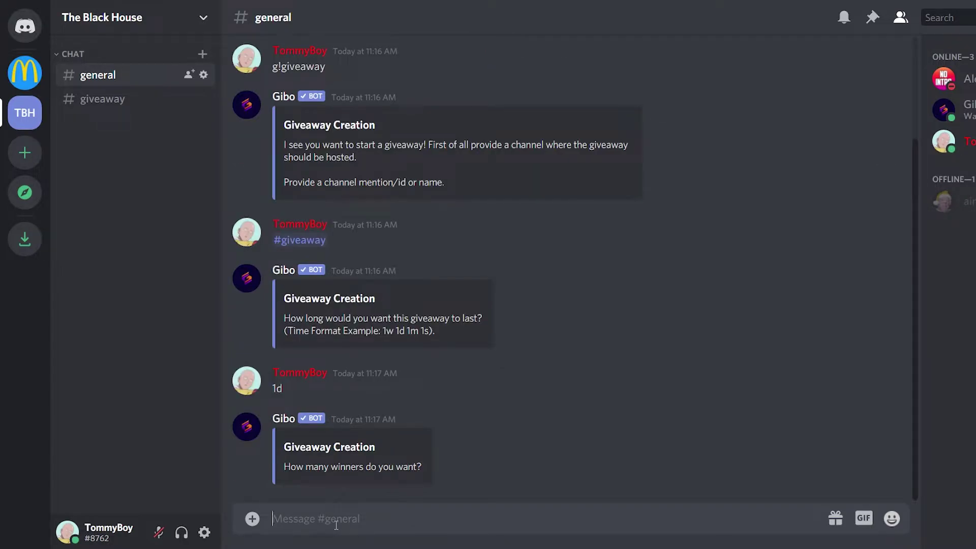
type("1")
key("Return")
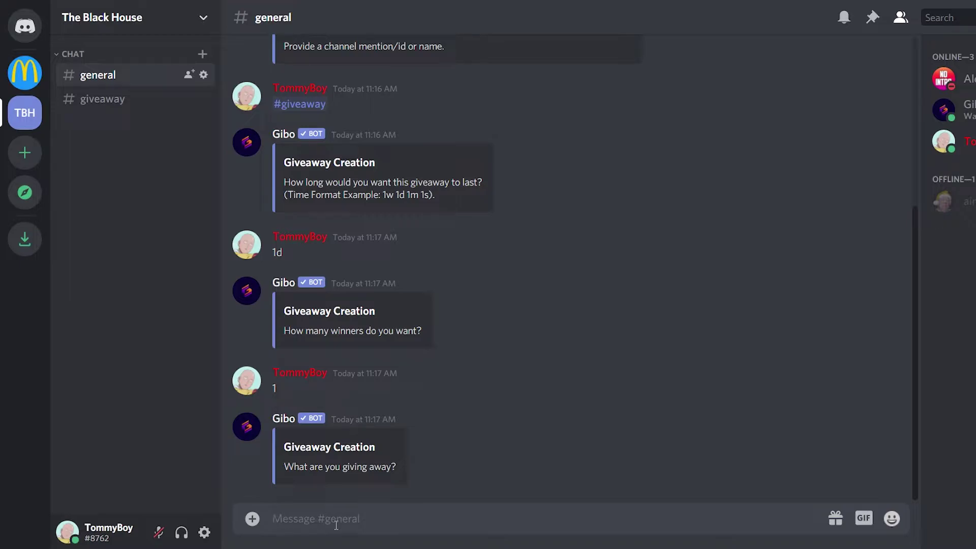
type("Bunch of money")
key("Return")
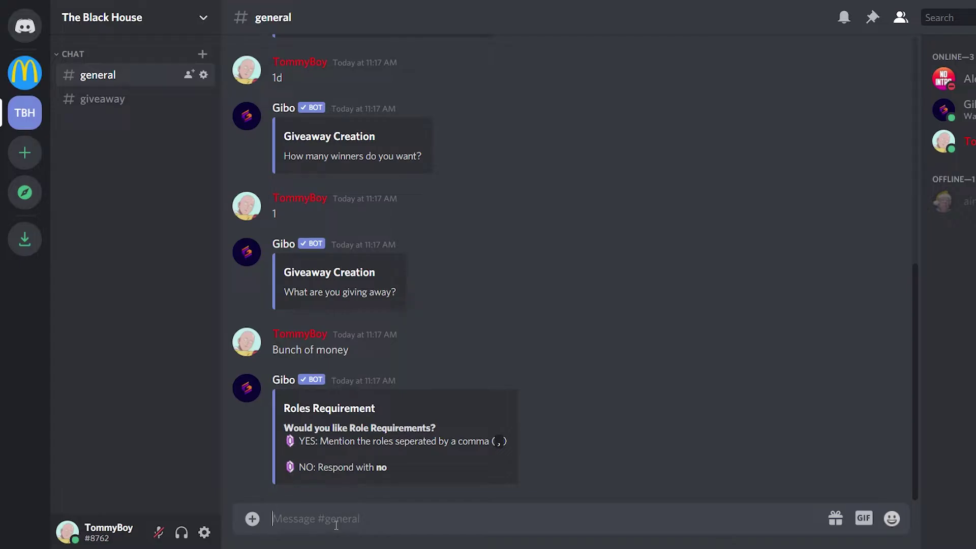
type("@sub")
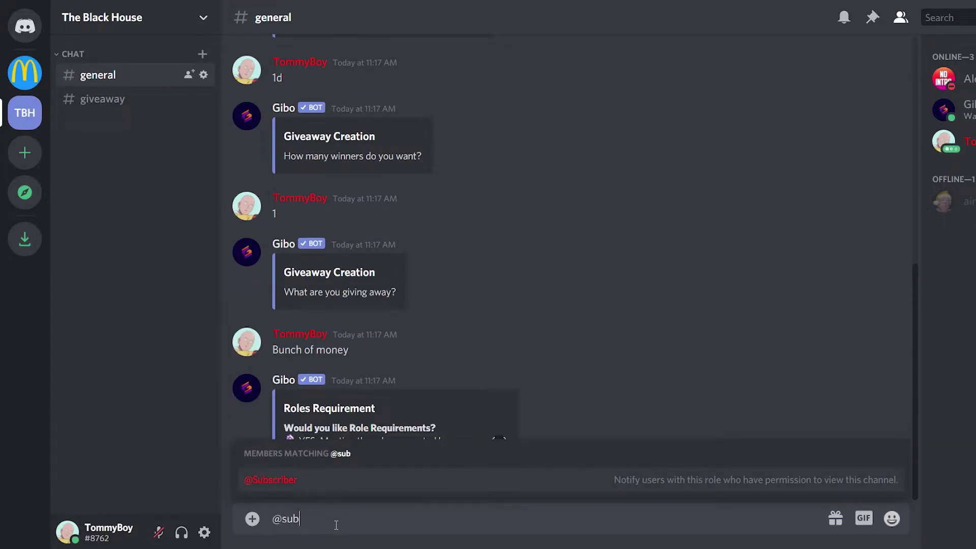
left_click(310, 481)
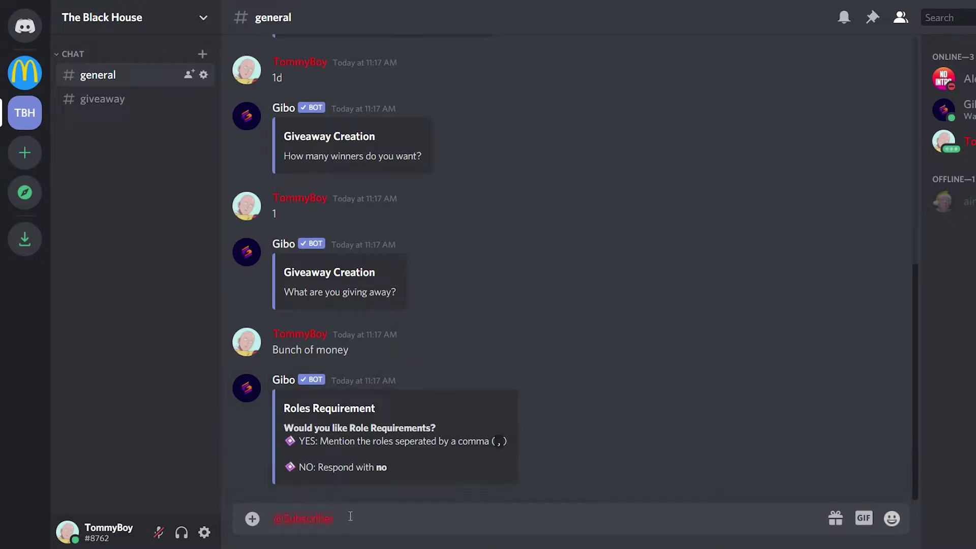
type(",")
key("BackSpace")
key("BackSpace")
key("Return")
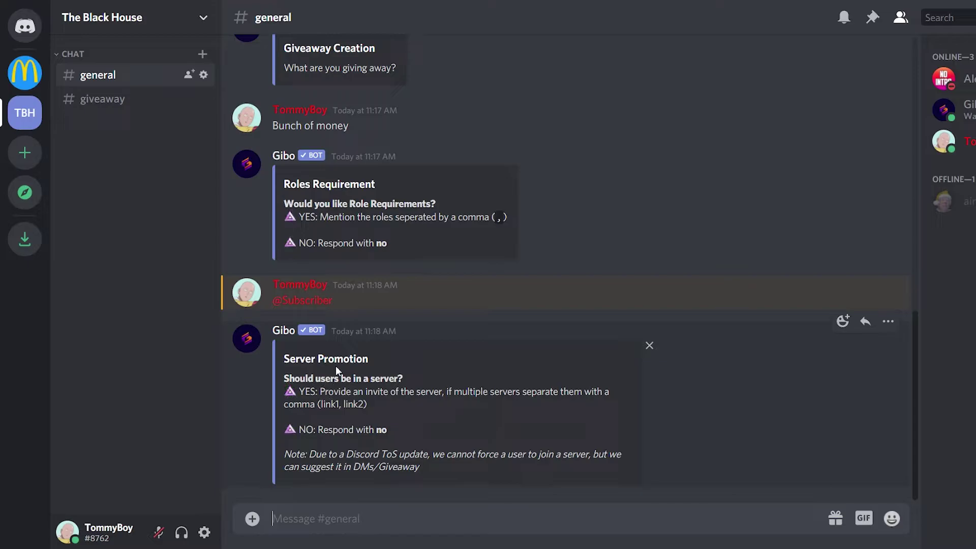
Step: Set the Welcome 2 MecDonald'z invite link to never expire
left_click(24, 74)
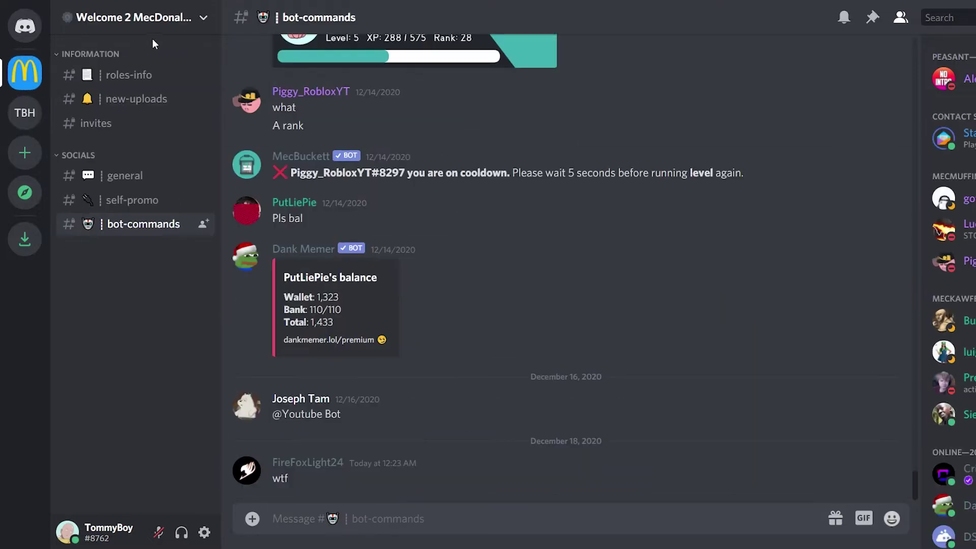
left_click(203, 22)
left_click(189, 93)
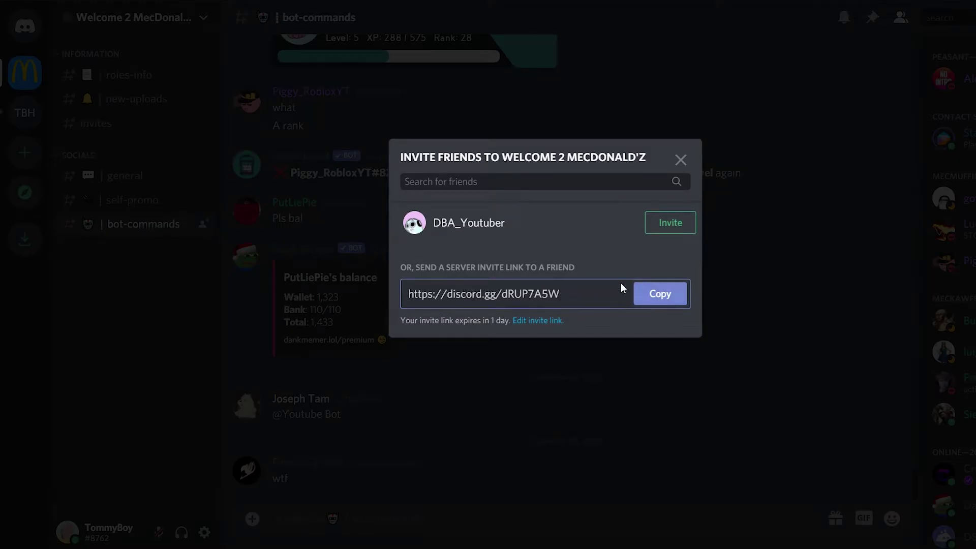
left_click(537, 322)
left_click(508, 215)
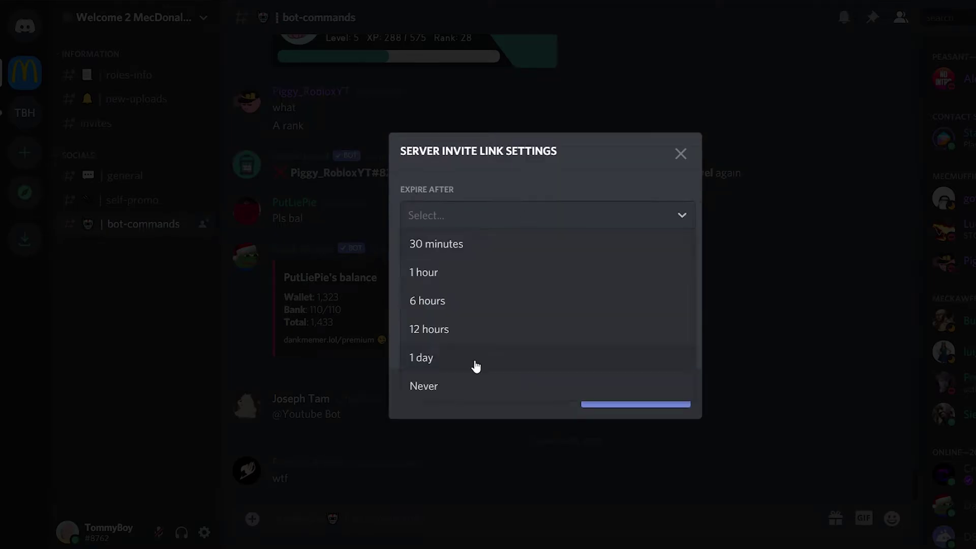
left_click(446, 391)
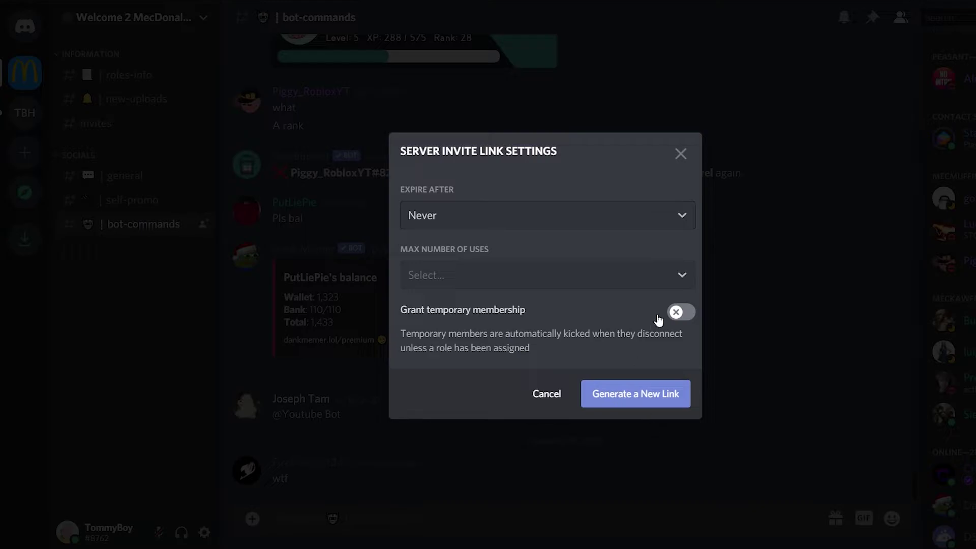
Step: Generate and copy the never-expiring invite link, then return to The Black House
left_click(660, 395)
left_click(660, 293)
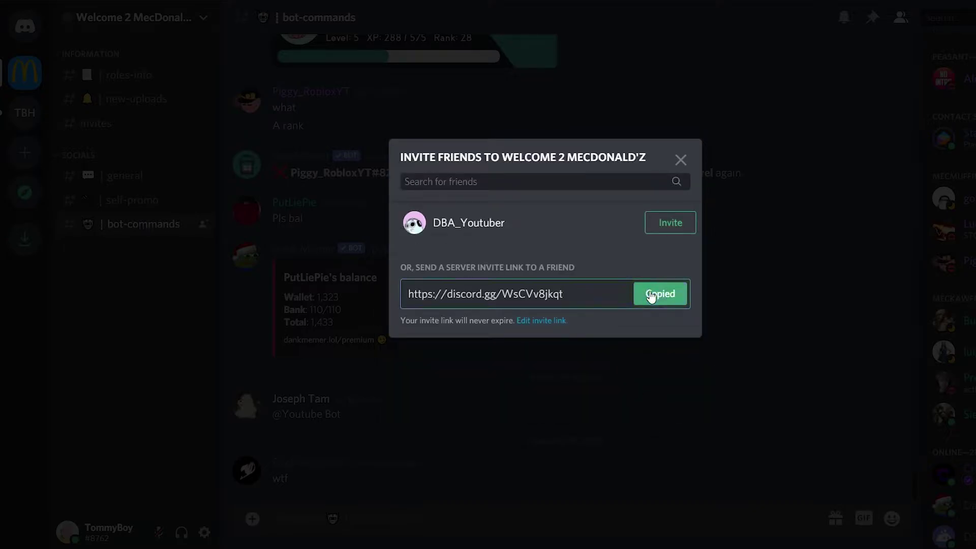
left_click(14, 179)
left_click(25, 113)
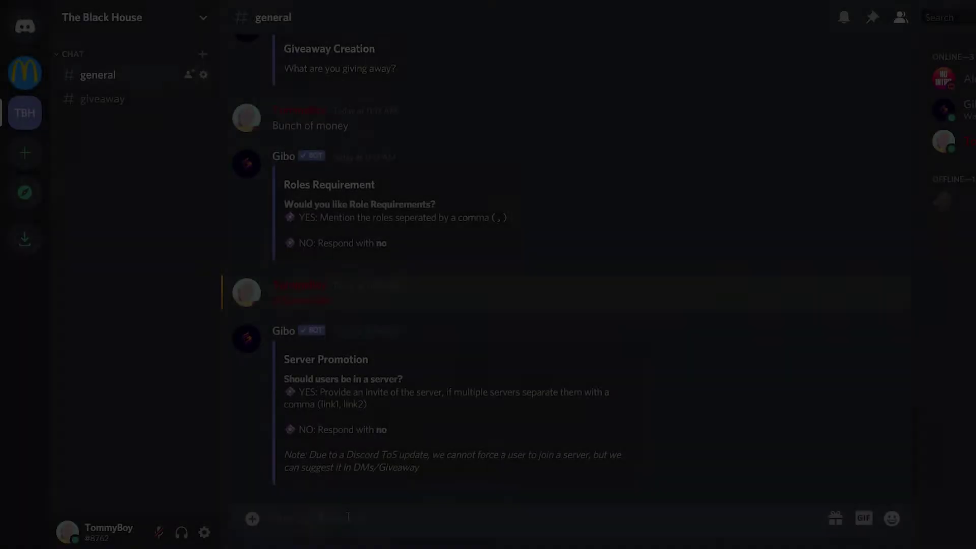
Step: Send Gibo the pasted invite link, then 10 messages and 0 invites as requirements
type("https://discord.gg/WsCVv8jkqt")
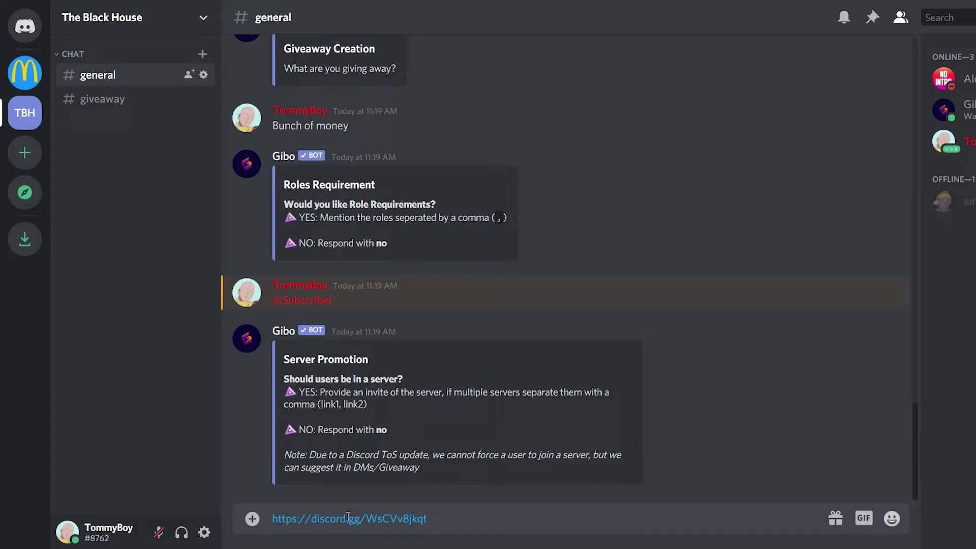
key("Return")
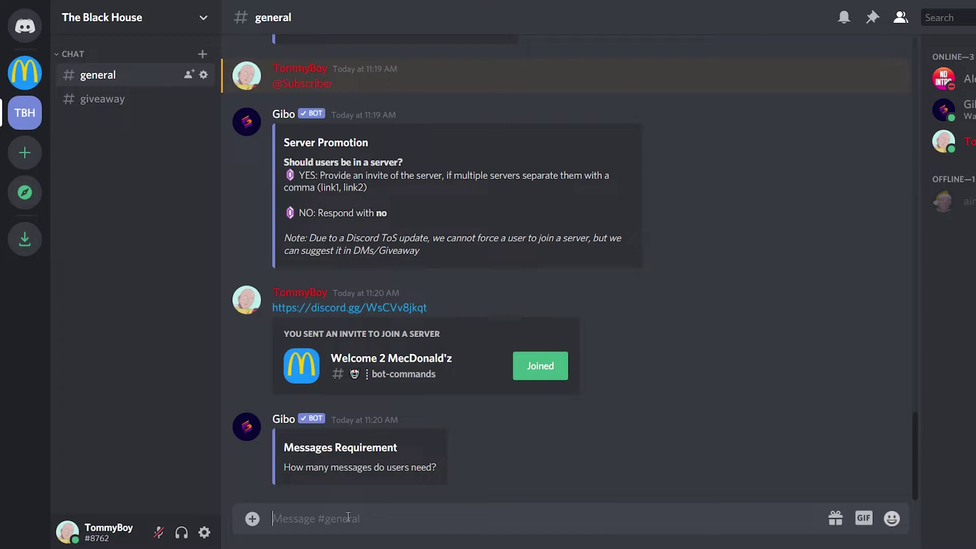
type("10")
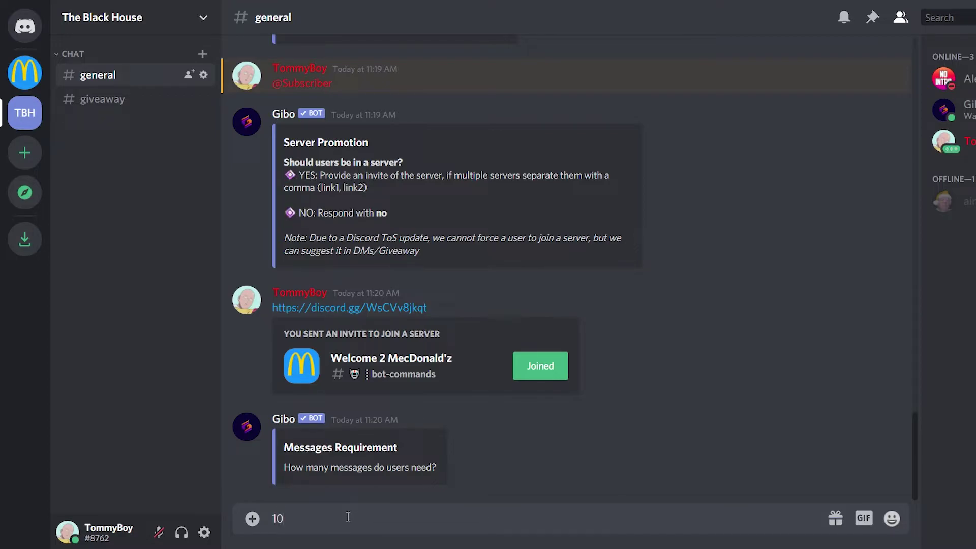
key("Return")
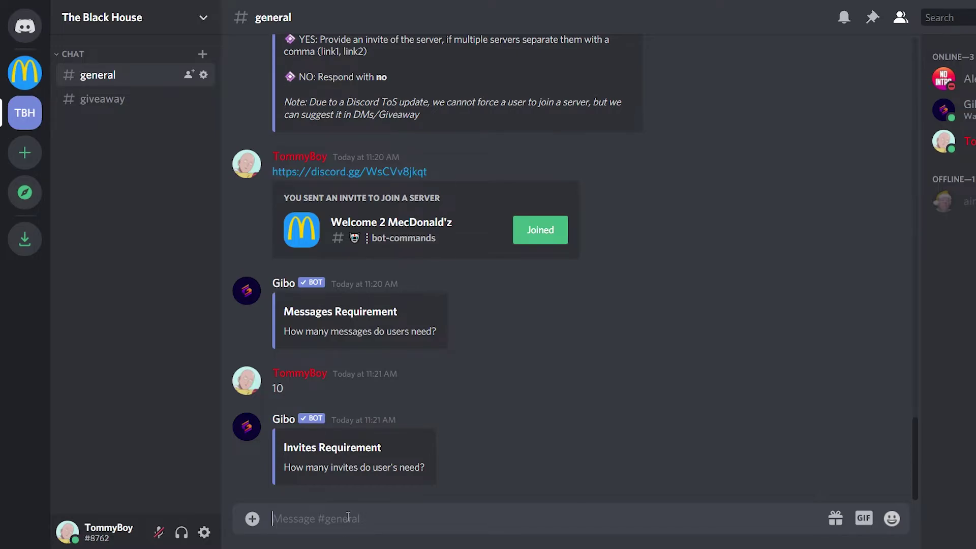
left_click(348, 517)
type("0")
key("Return")
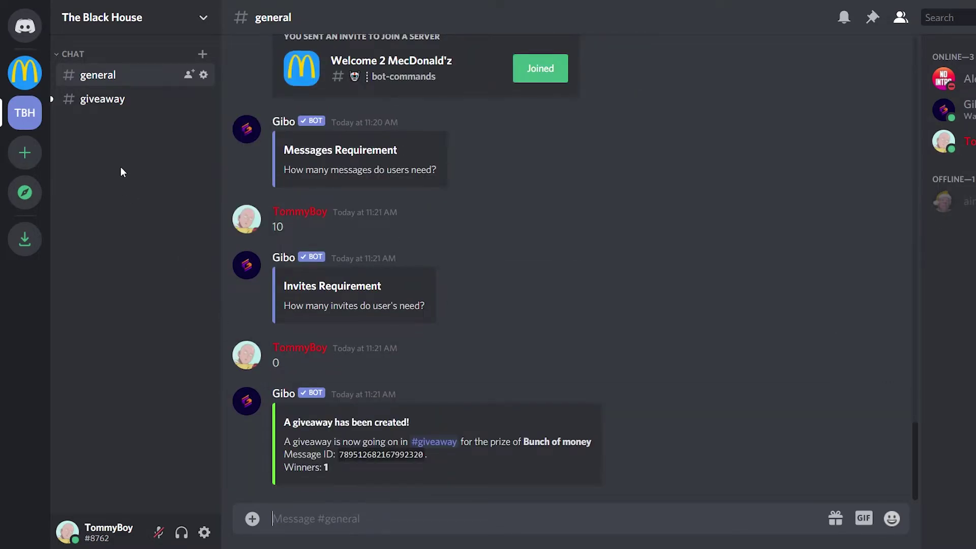
Step: Remove your Subscriber role, react to enter the giveaway, and view Gibo's denial DM
left_click(108, 109)
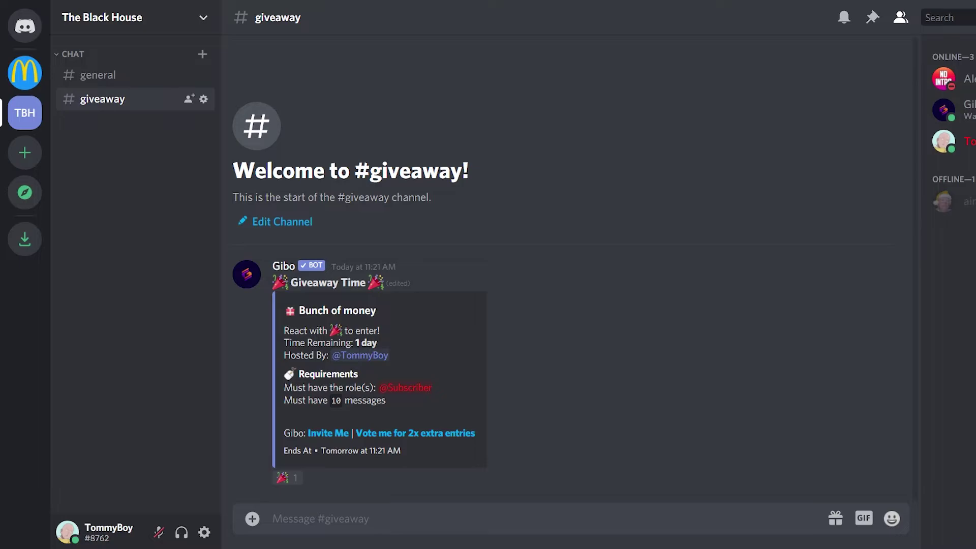
left_click(944, 141)
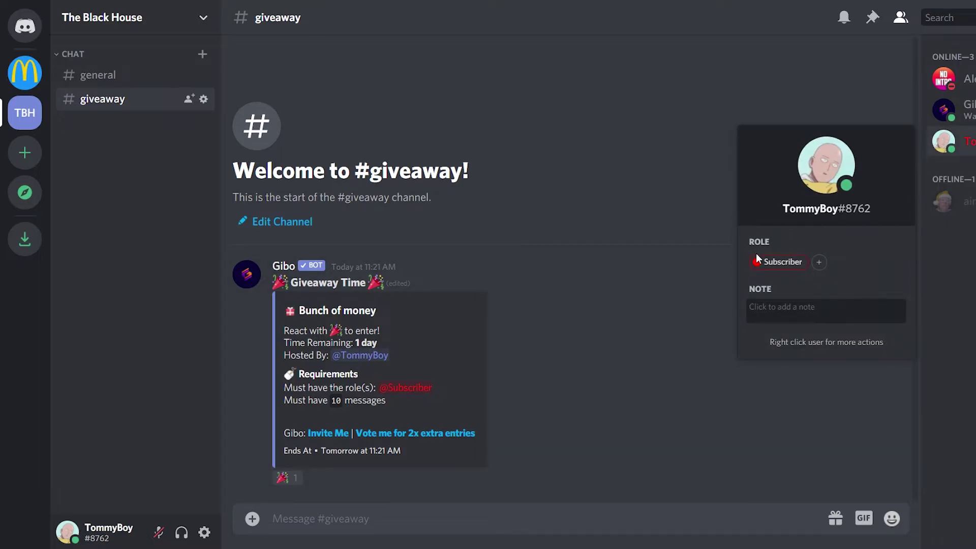
left_click(757, 261)
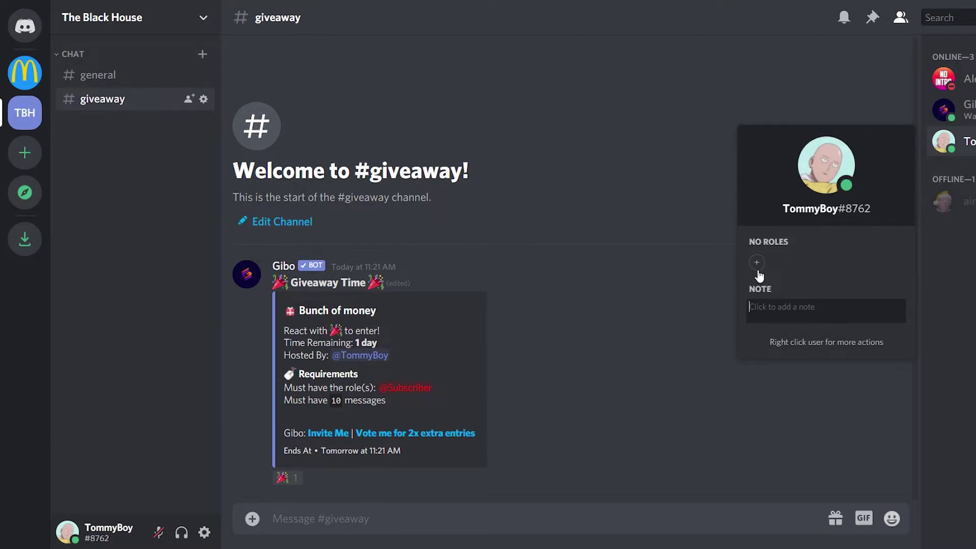
left_click(619, 317)
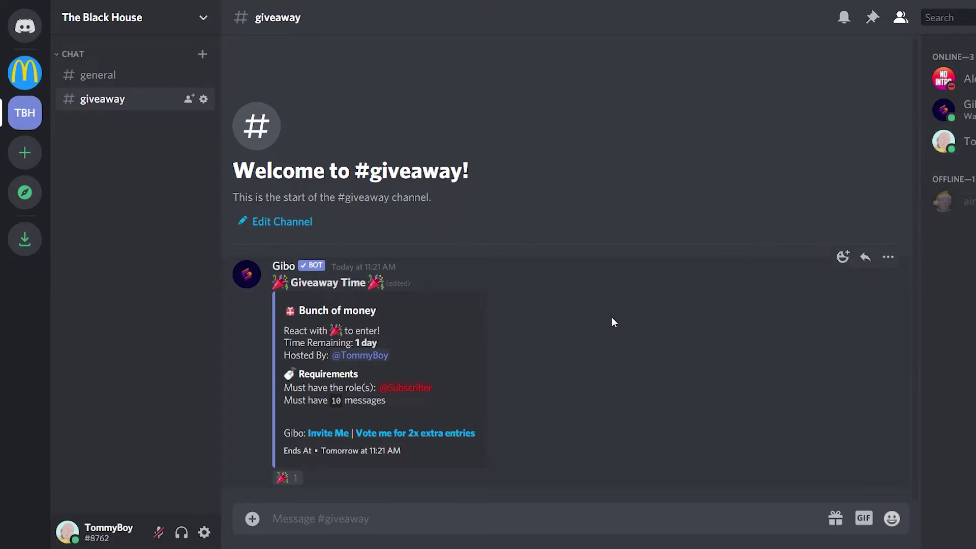
left_click(285, 481)
left_click(26, 64)
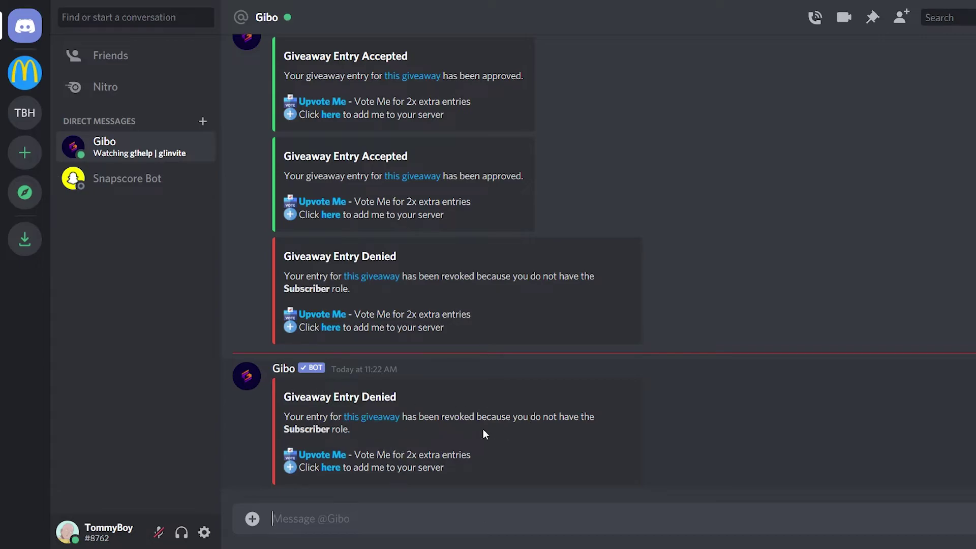
Step: Re-add the Subscriber role to yourself and return to #giveaway, now showing 2 entries
left_click(25, 112)
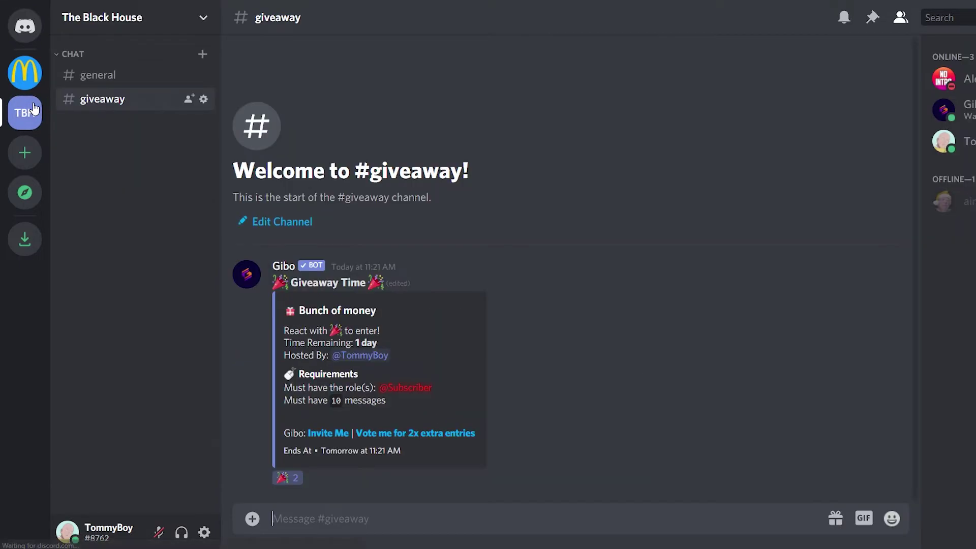
left_click(284, 478)
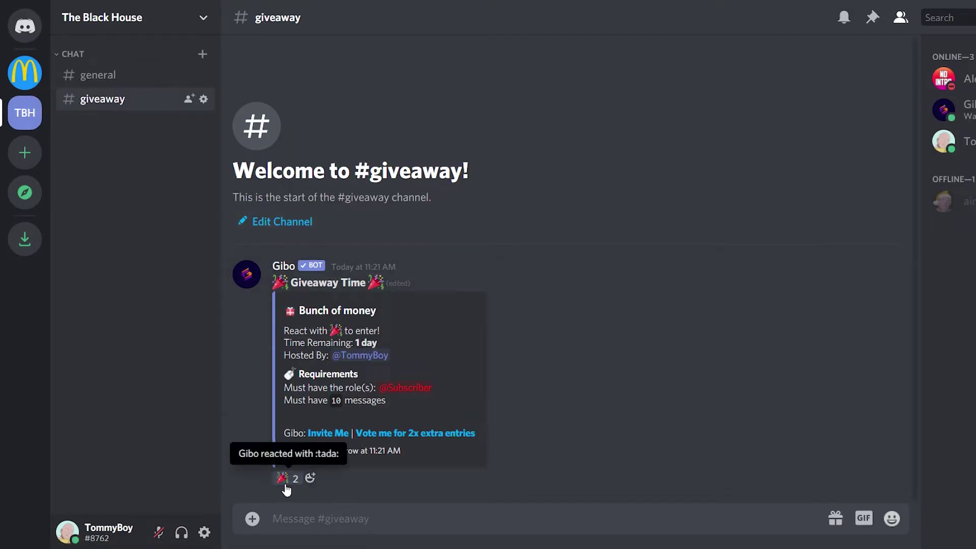
left_click(956, 141)
left_click(757, 263)
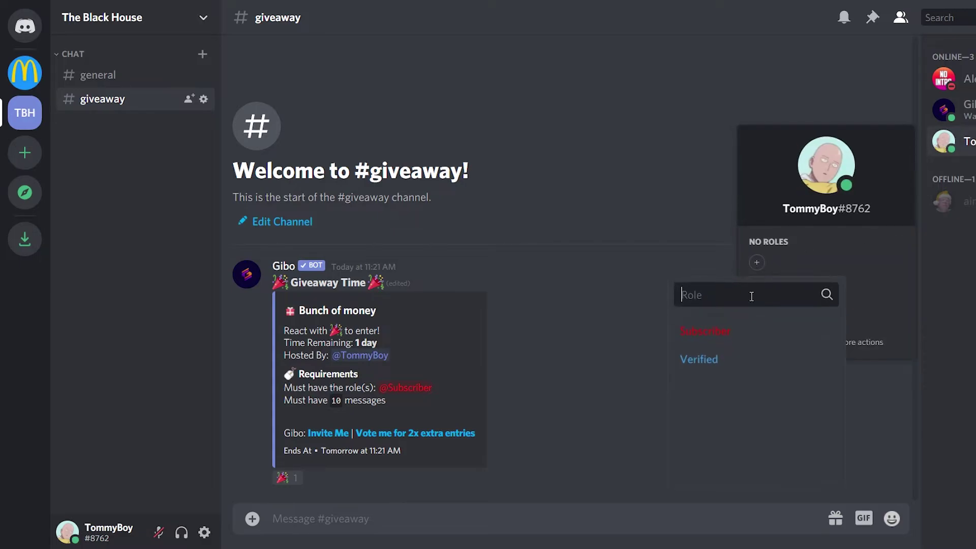
left_click(725, 328)
left_click(722, 386)
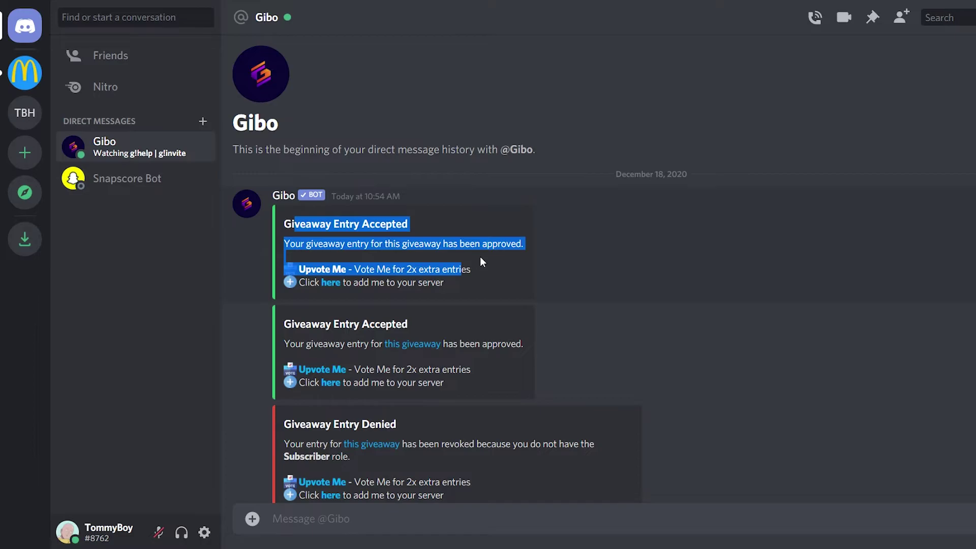
left_click(478, 260)
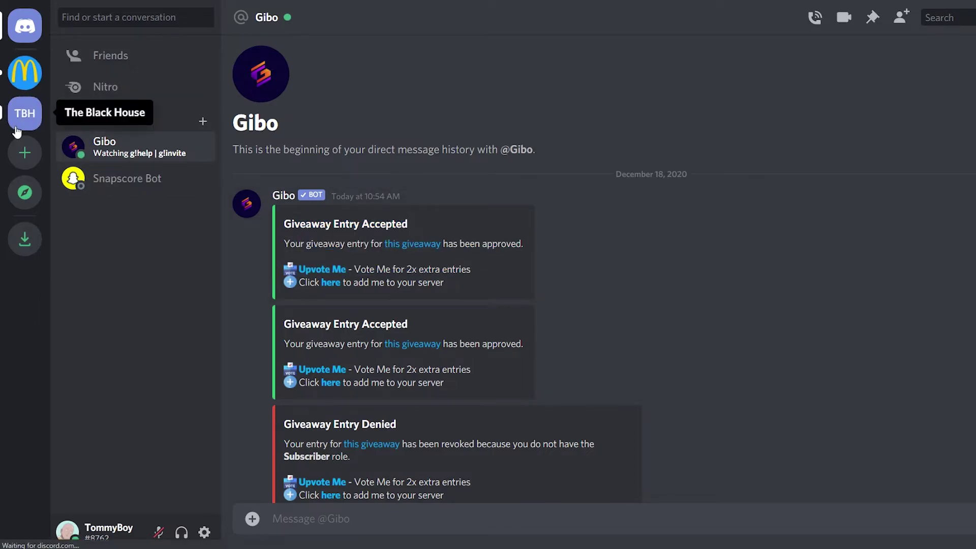
left_click(24, 113)
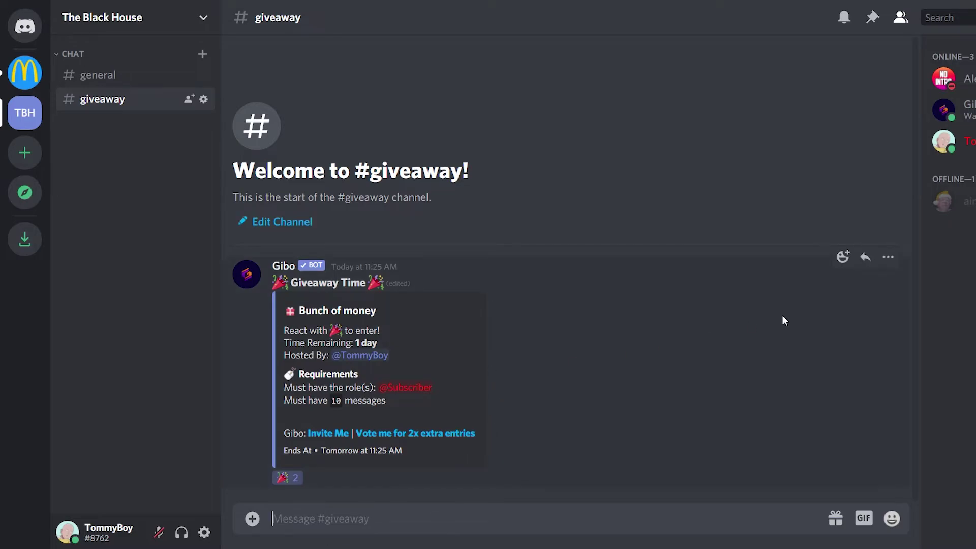
Step: Copy the giveaway message ID and send g!end with it to end the giveaway early
left_click(883, 263)
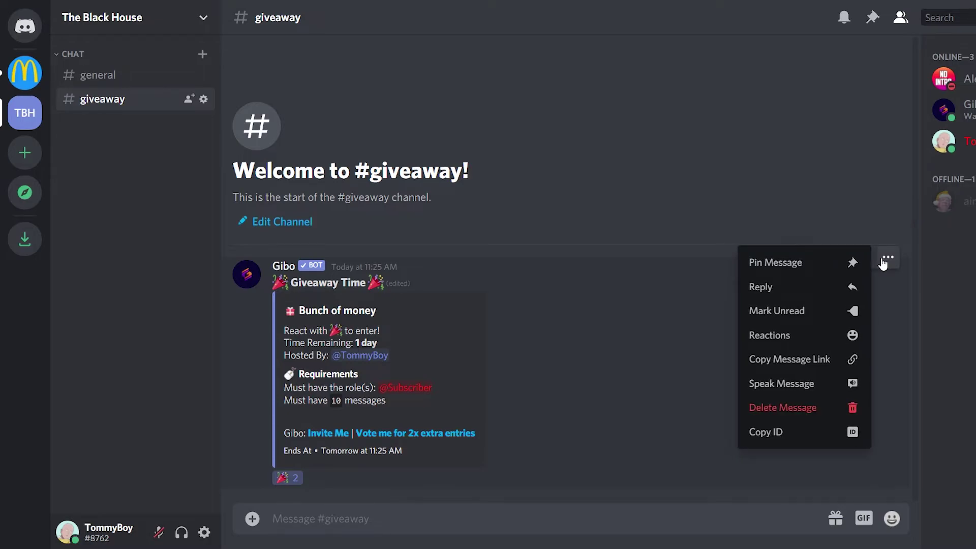
left_click(792, 436)
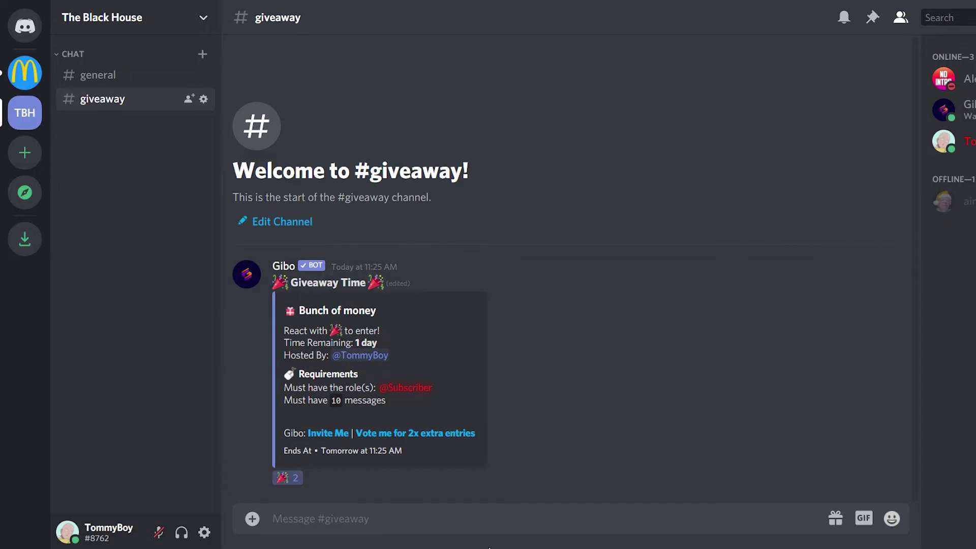
left_click(381, 522)
type("g")
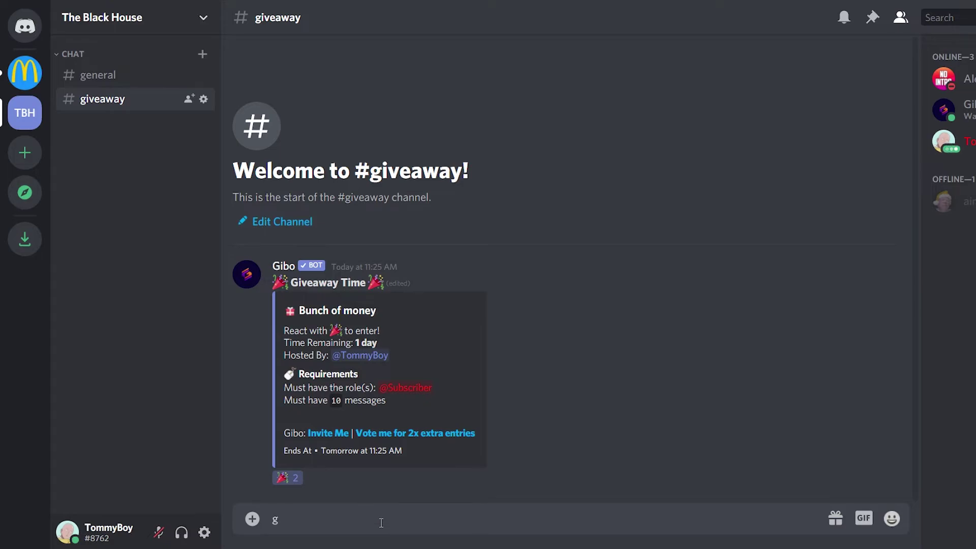
type("!end")
key("ctrl+v")
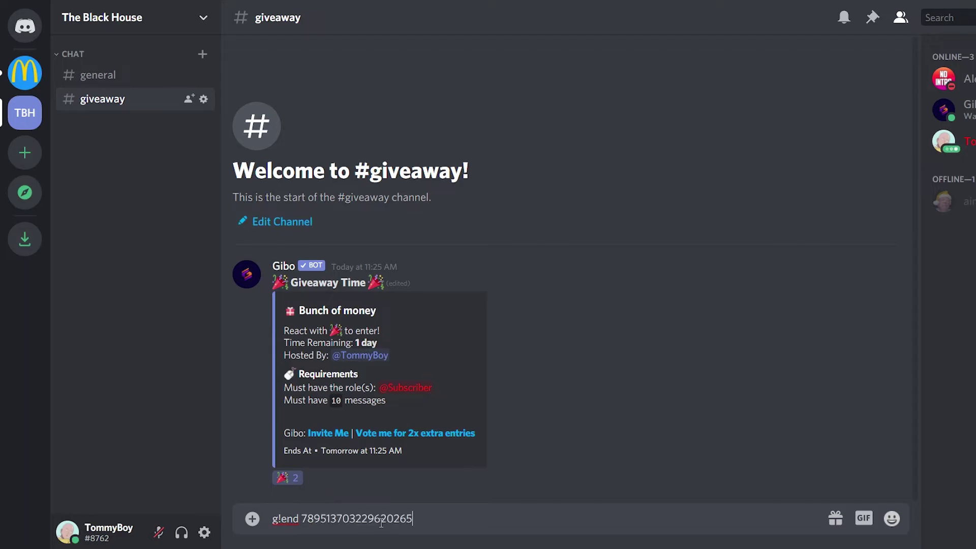
key("Return")
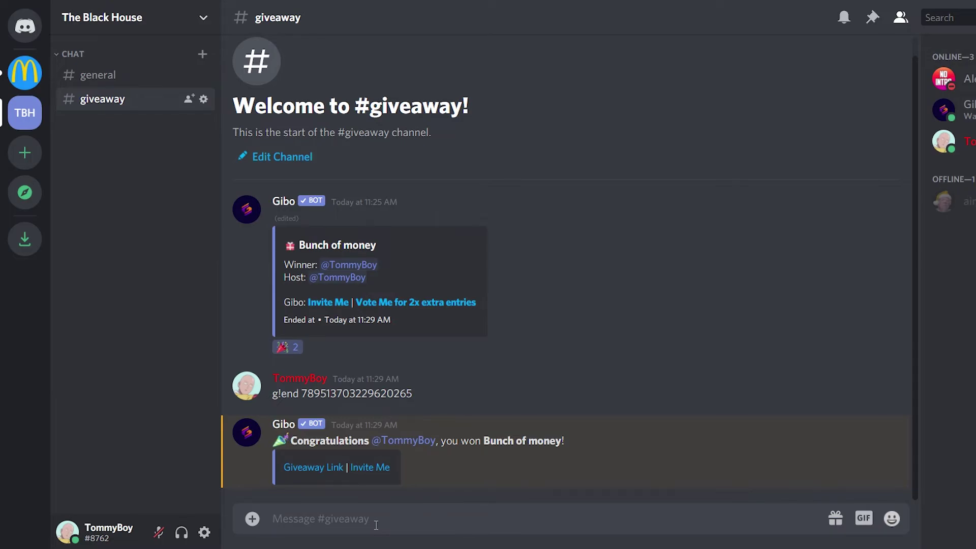
Step: Reroll the Bunch of money giveaway with g!reroll plus the pasted message ID
type("g!")
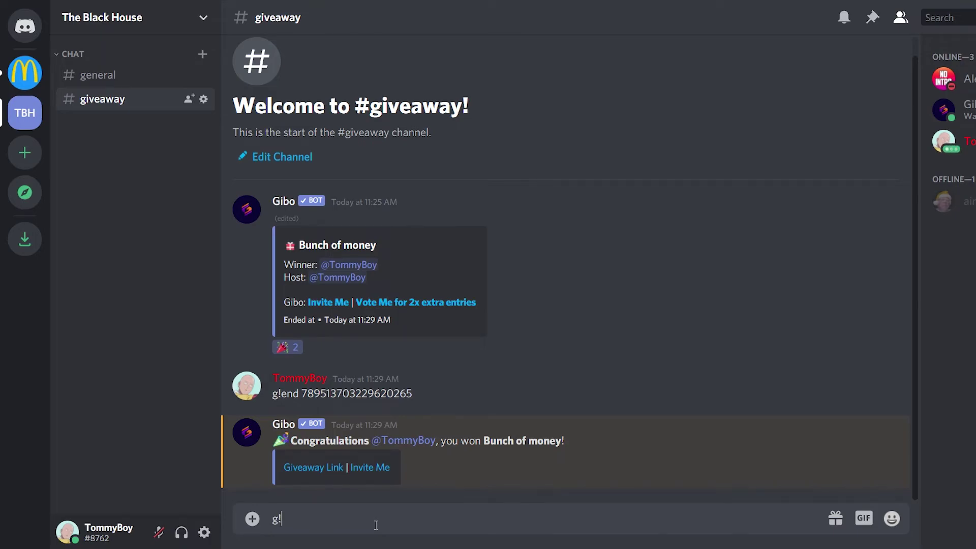
type("reroll")
key("Return")
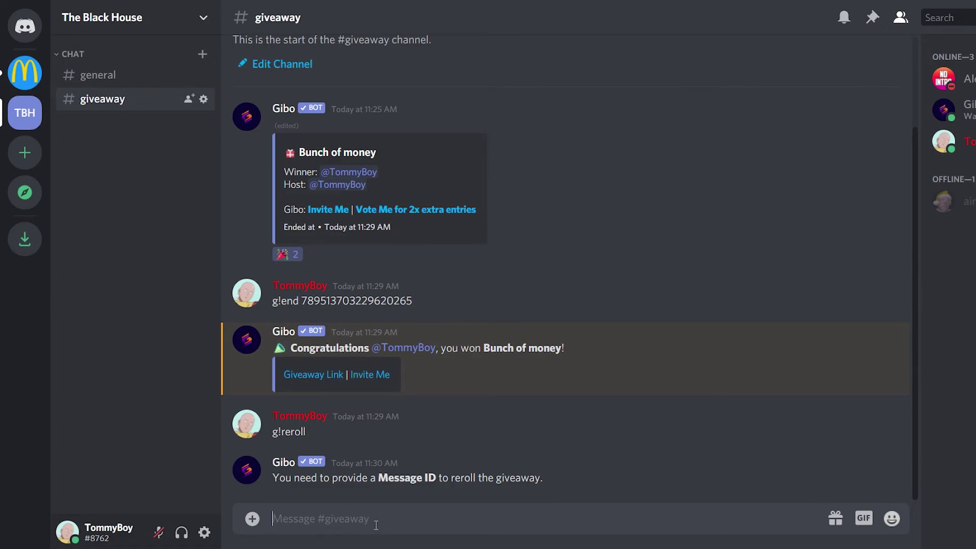
type("g!")
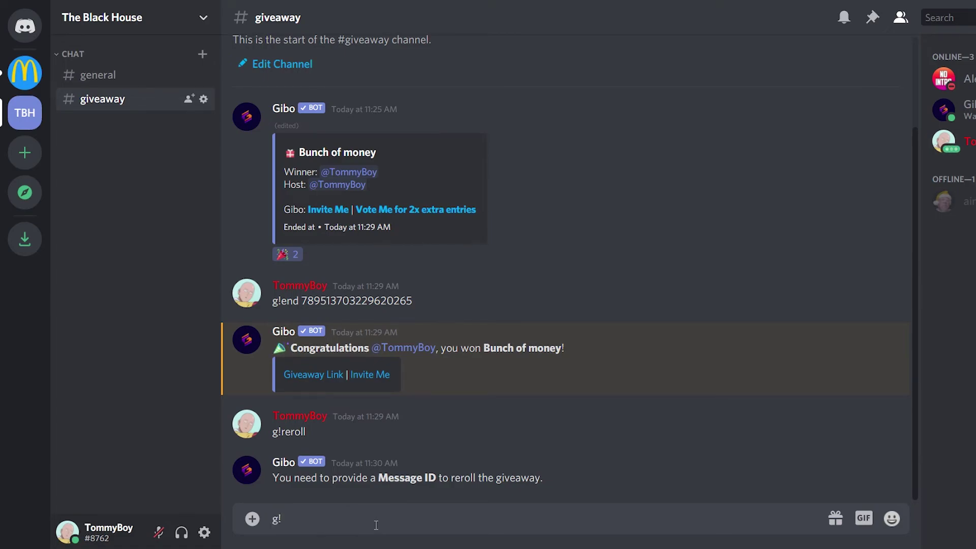
type("reroll")
key("ctrl+v")
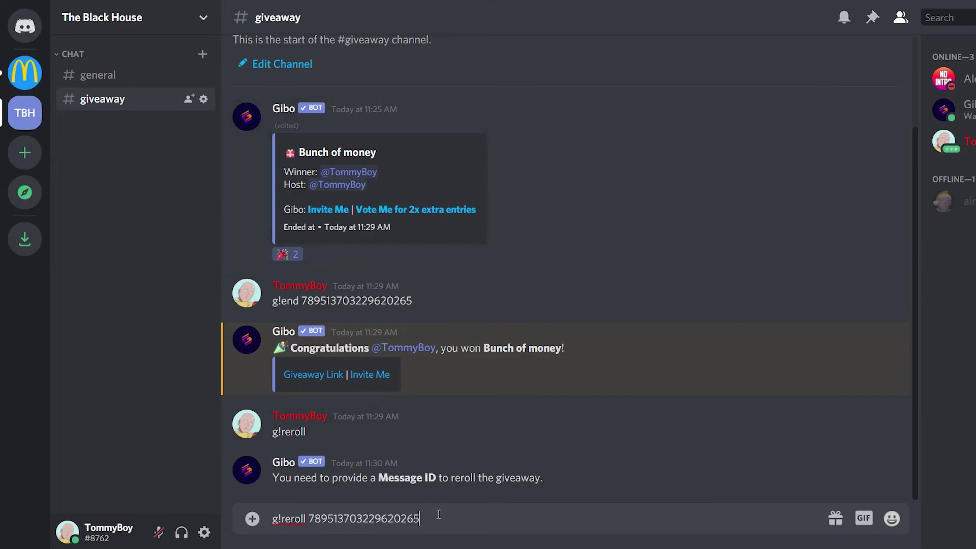
key("Return")
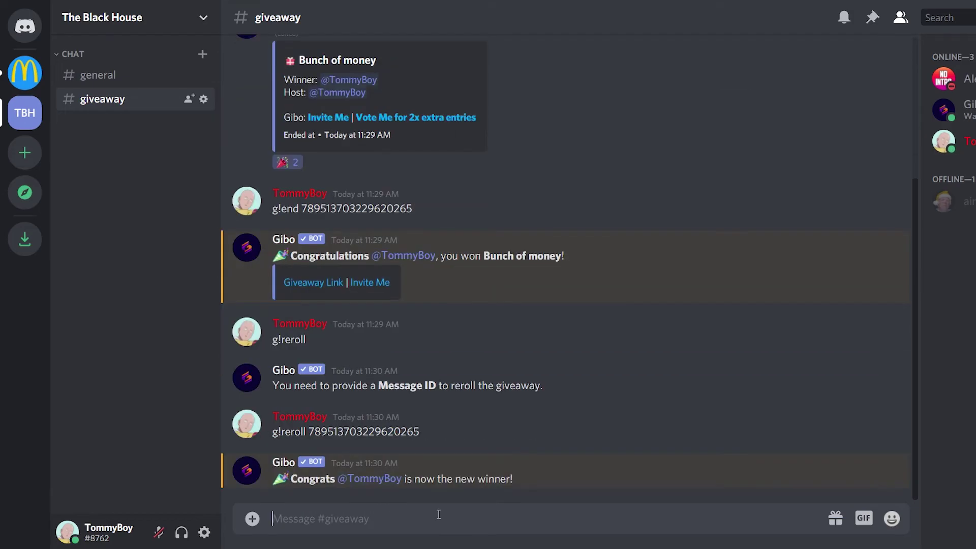